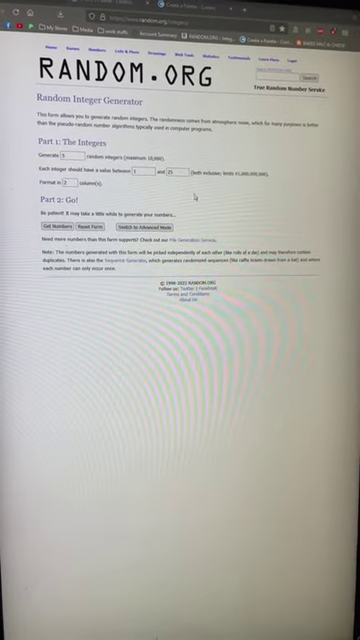
Generate five random integers between 1 and 25 with Get Numbers.
left_click(58, 226)
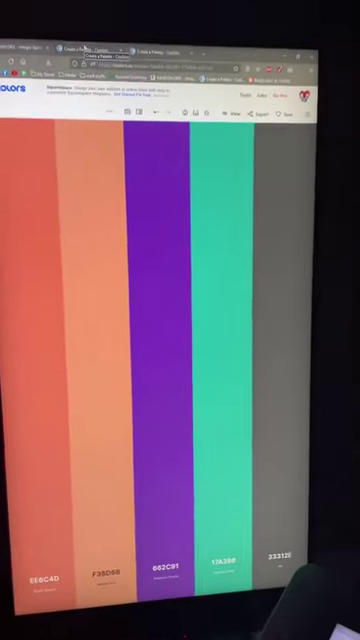
Regenerate the base palette six times until pink, yellow, off-white and navy appear.
key("space")
key("space")
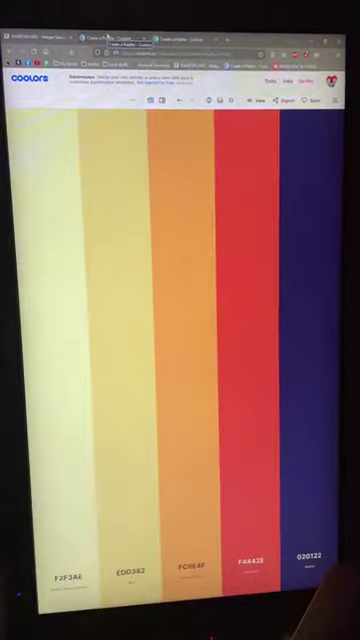
key("space")
key("space")
key("space")
key("space")
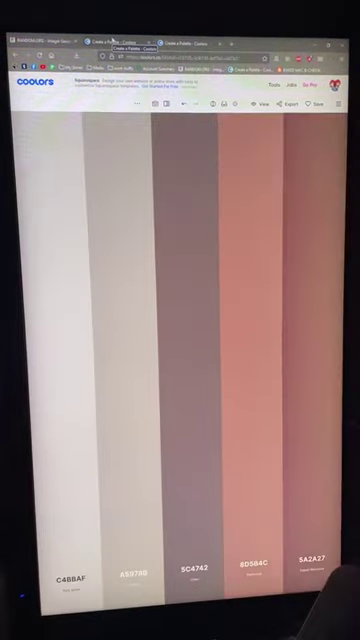
key("space")
key("space")
key("space")
key("space")
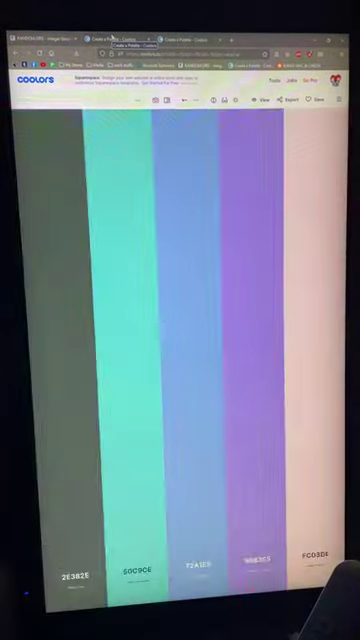
key("space")
key("space")
key("space")
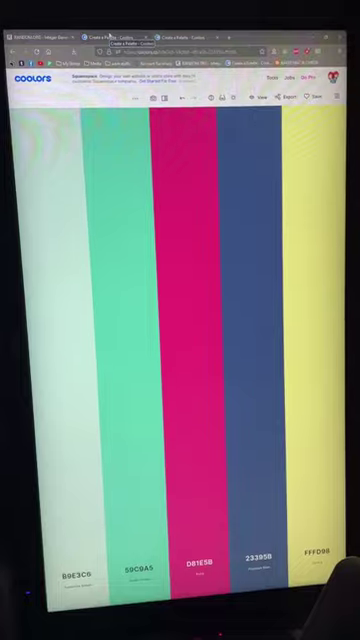
key("space")
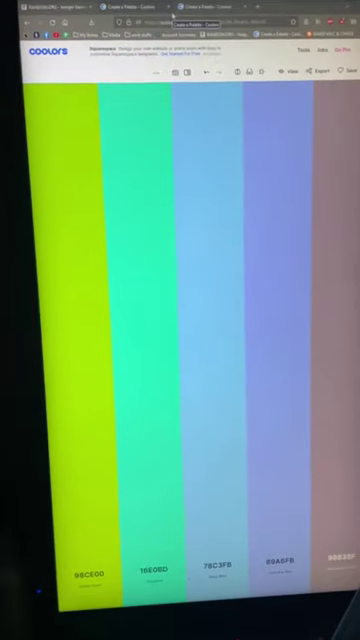
key("space")
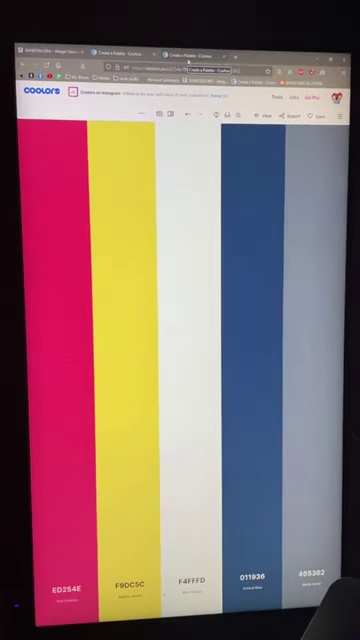
Regenerate the second palette four times for grey, yellows, mint and blue F4E76E/51BBFE.
key("space")
key("space")
key("space")
key("space")
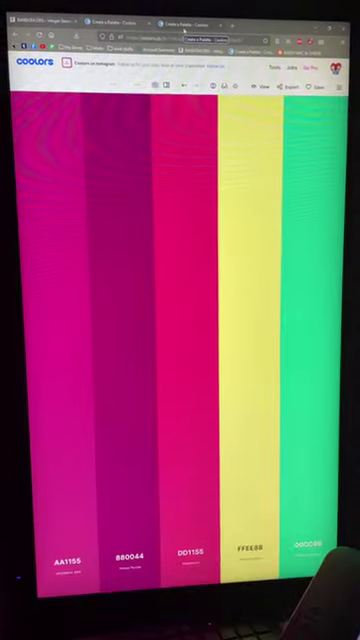
key("space")
key("space")
key("space")
key("space")
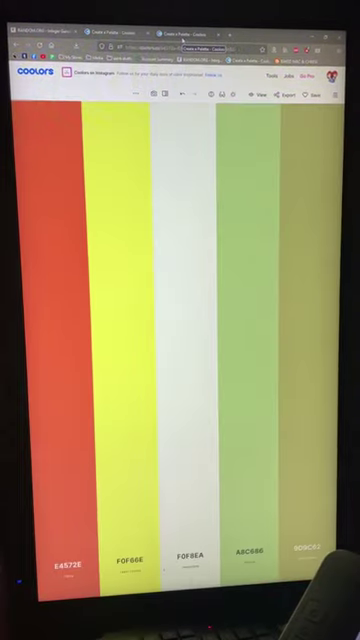
key("space")
key("space")
key("space")
key("space")
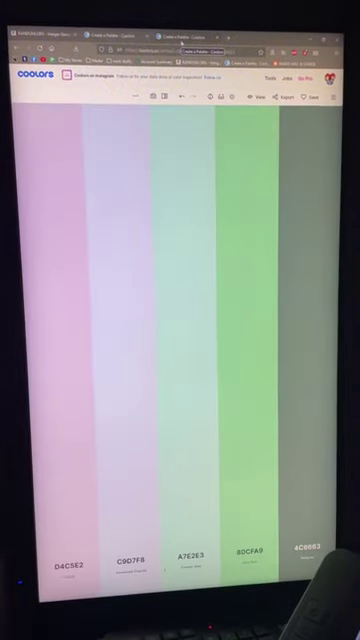
key("space")
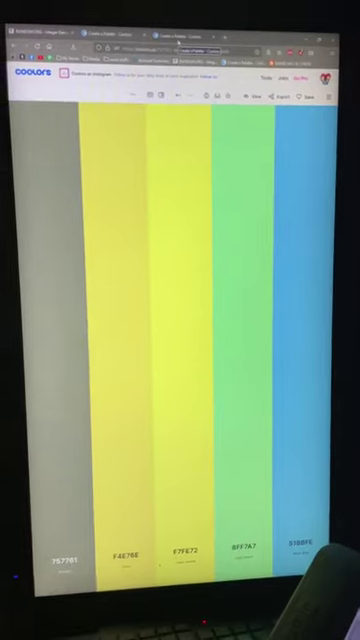